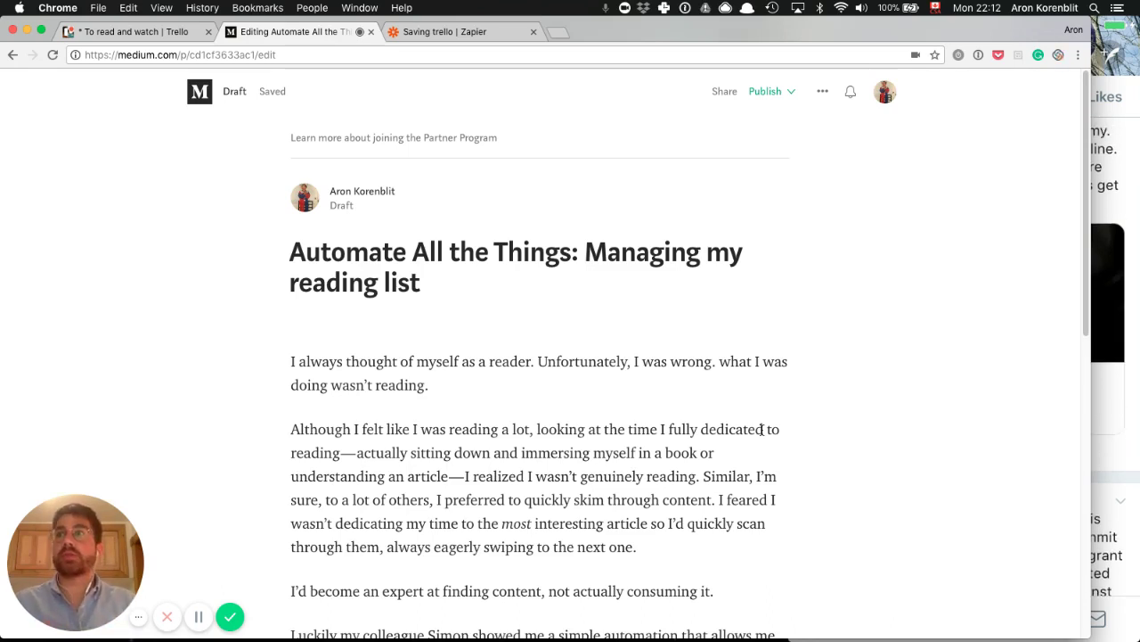
Step: Show the mirrored phone screen in QuickTime Player with the article saved to Pocket, and return to the Medium draft in Chrome
left_click(998, 55)
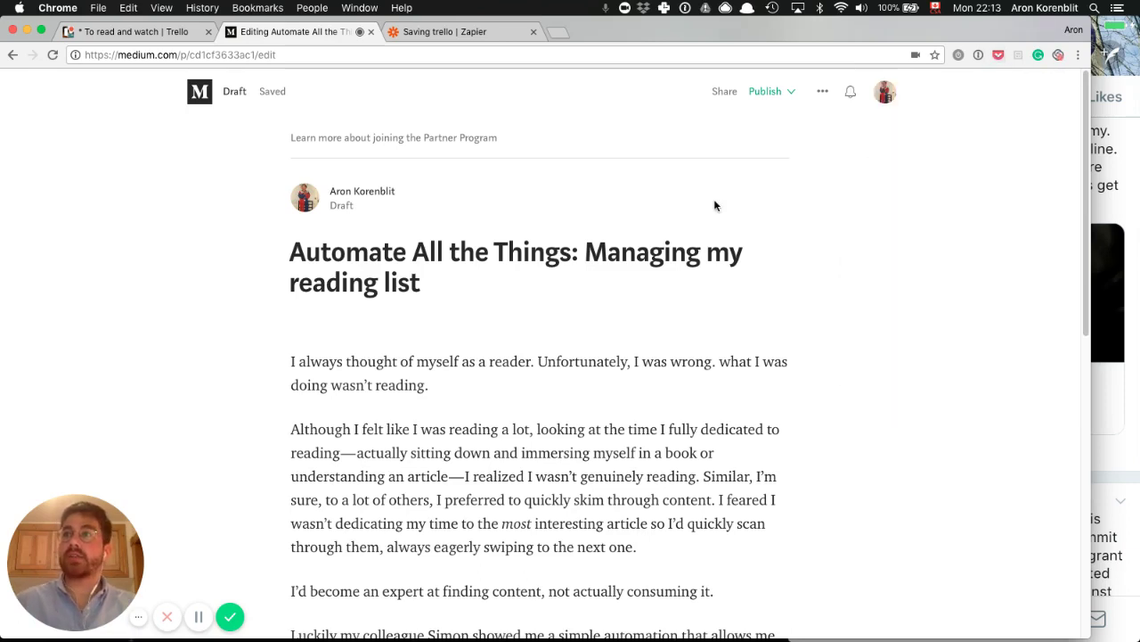
left_click(1130, 228)
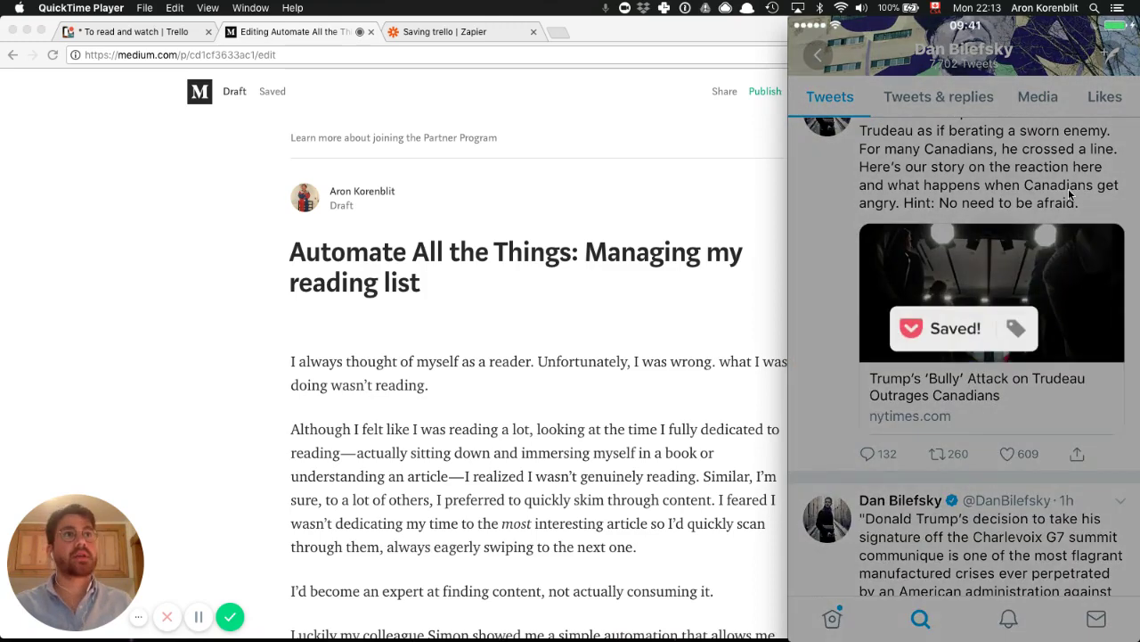
left_click(662, 297)
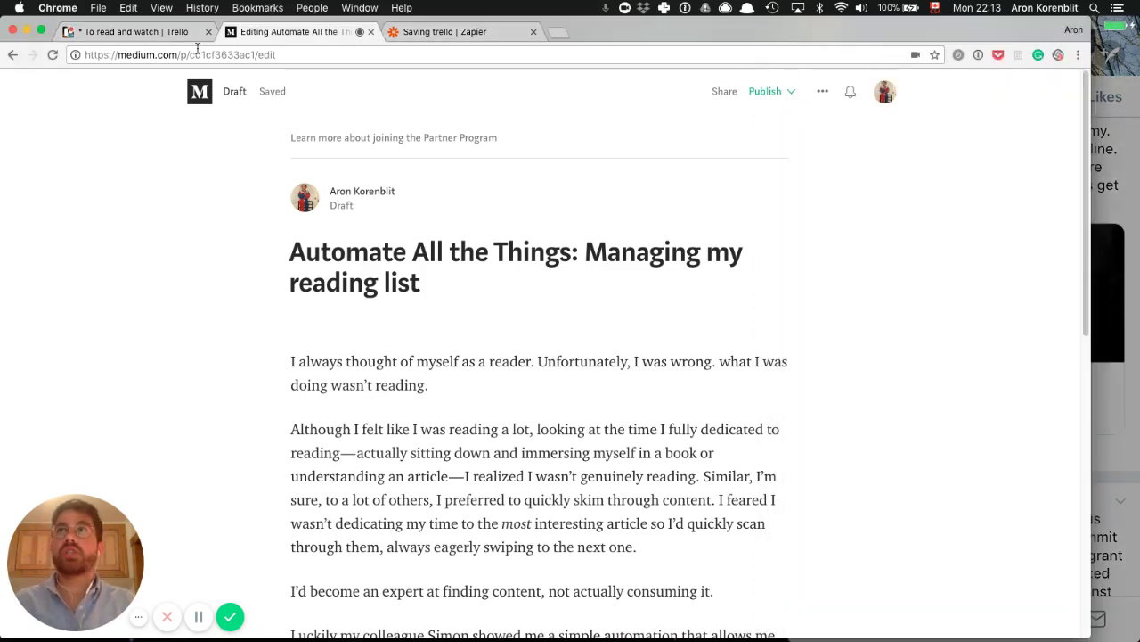
Step: Examine the Inbox list on the Trello board "To read and watch", viewing the card "The American Chopper meme, explained" and closing it
left_click(142, 30)
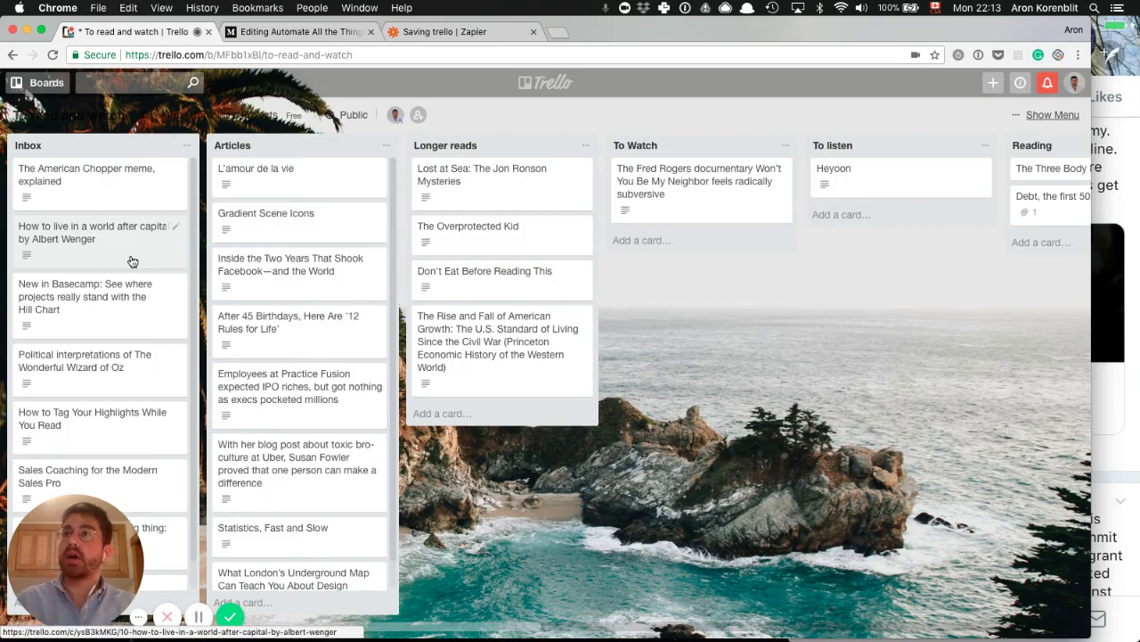
scroll(132, 261, "down", 2)
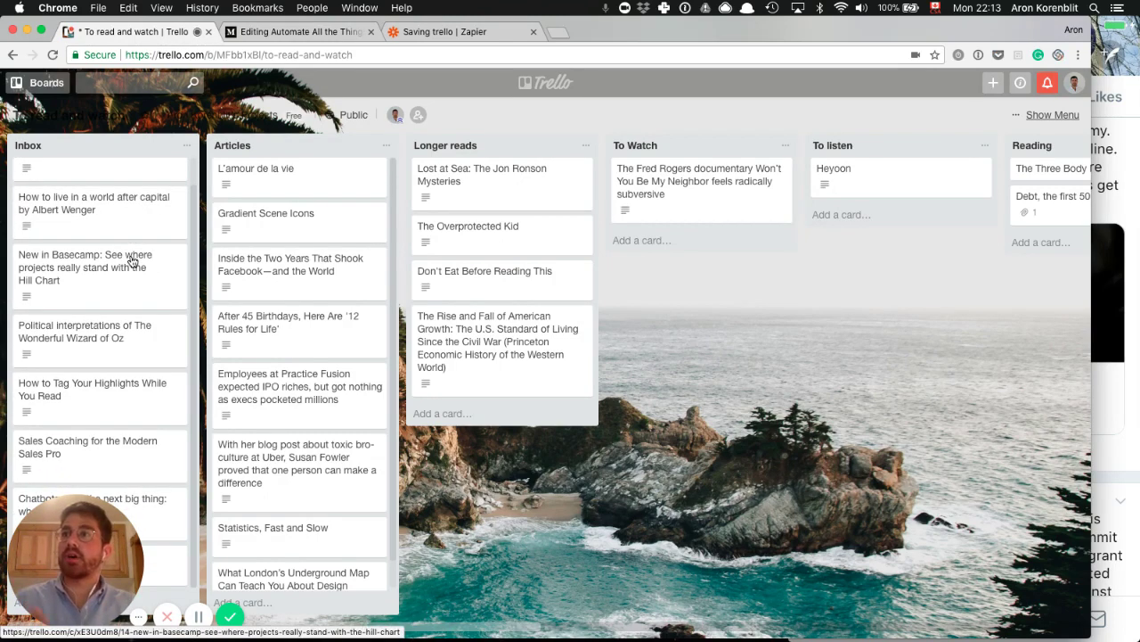
scroll(132, 261, "up", 2)
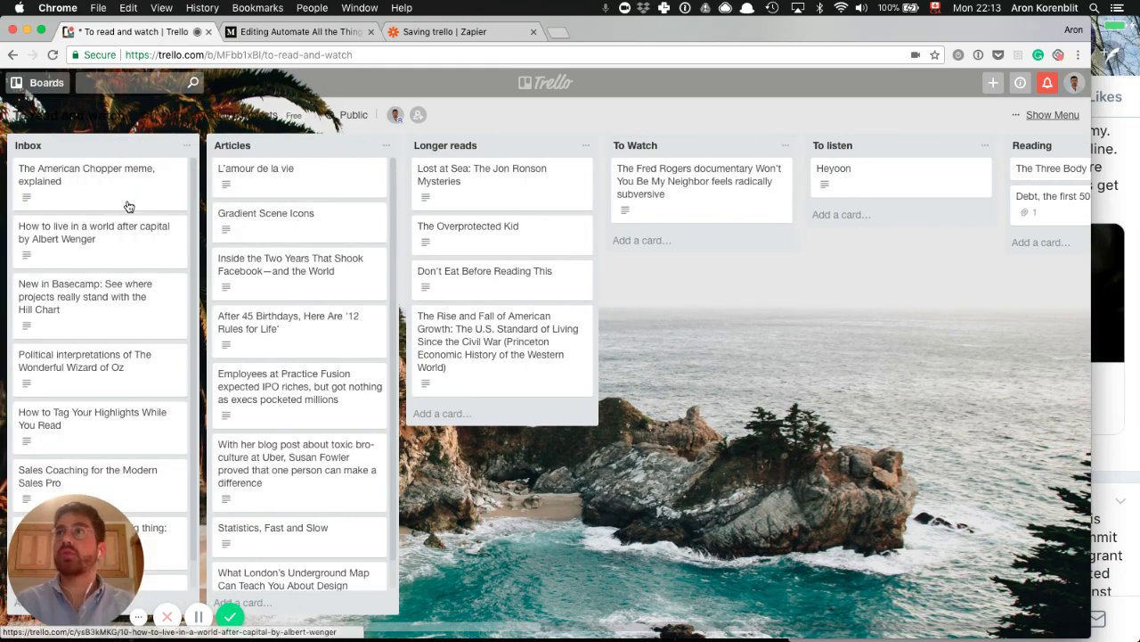
left_click(102, 191)
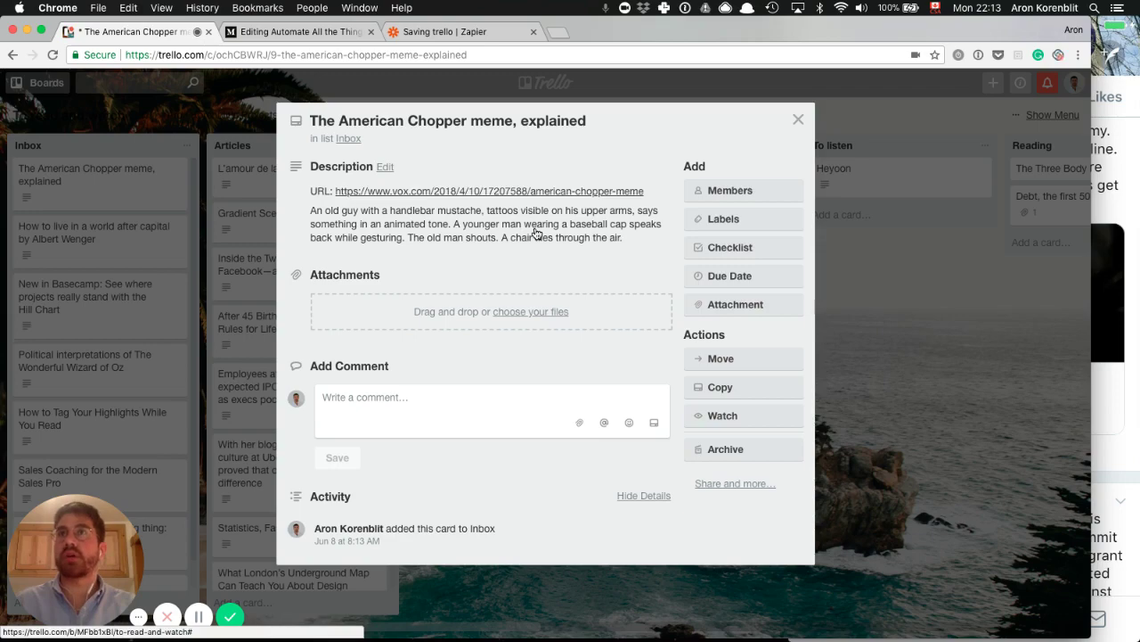
left_click(152, 293)
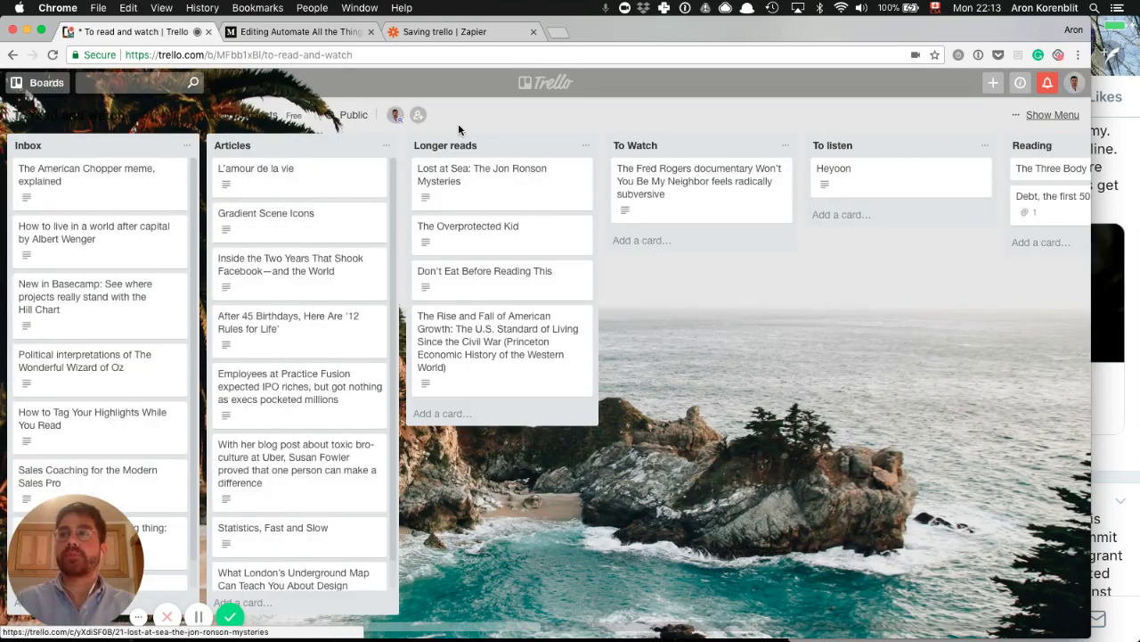
Step: Switch to the "Saving trello" Zap in Zapier and show the trigger choices for its Pocket New Item step
left_click(486, 39)
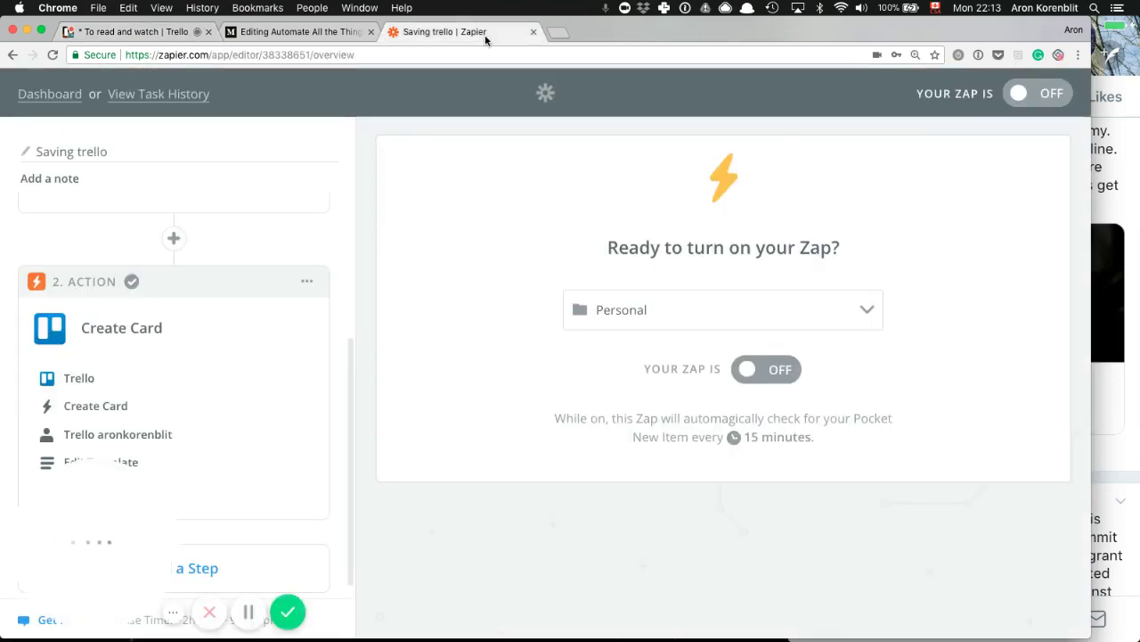
scroll(304, 224, "up", 5)
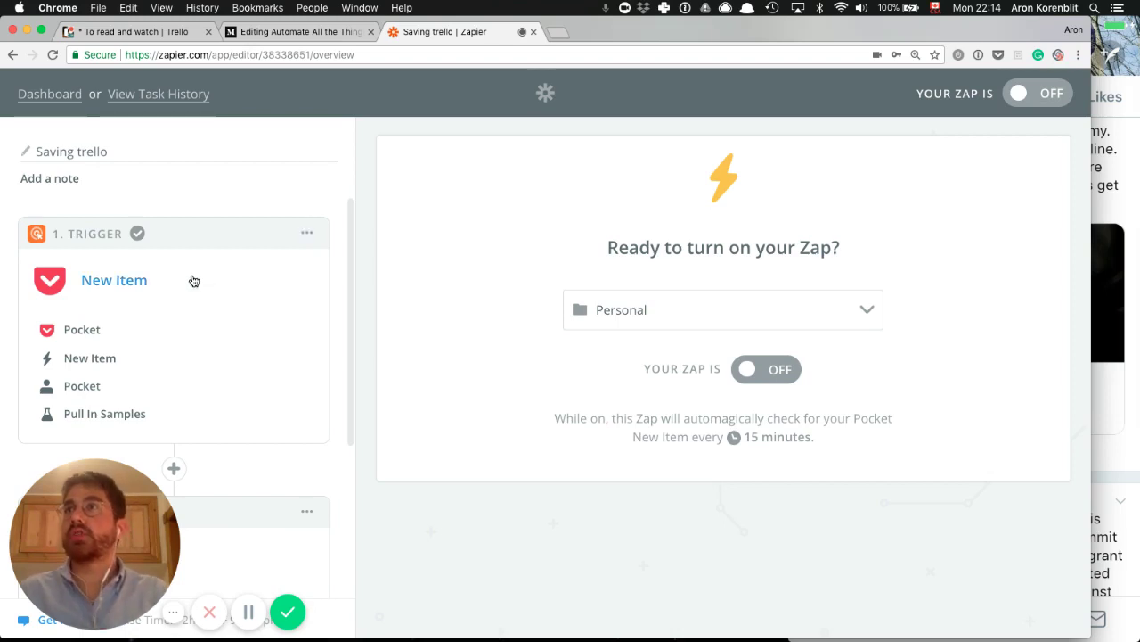
scroll(191, 280, "down", 1)
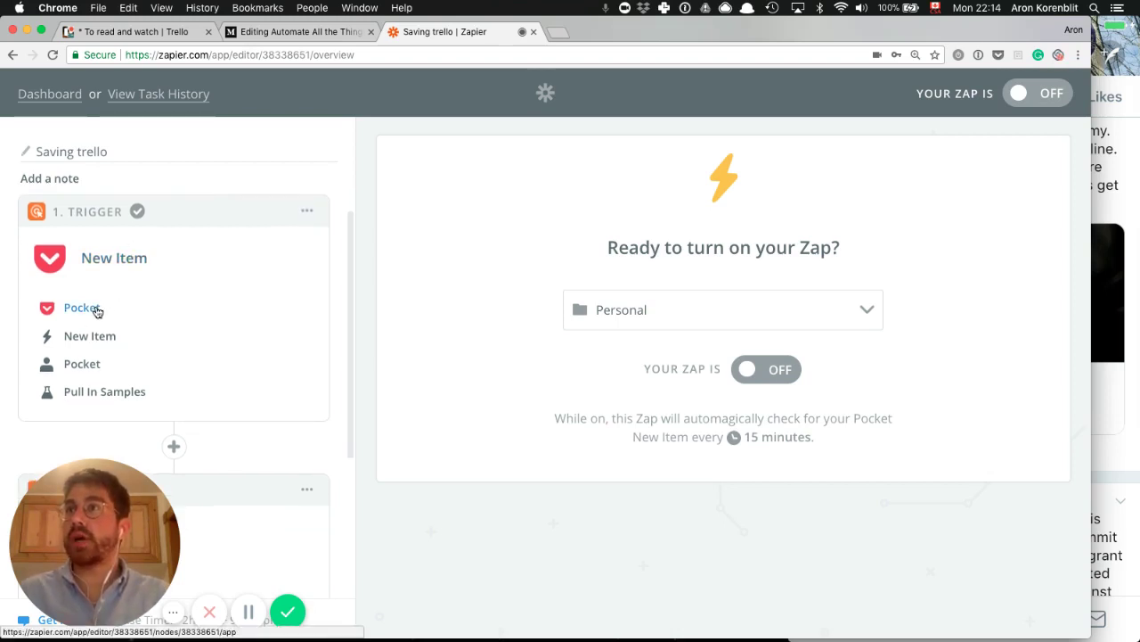
left_click(101, 336)
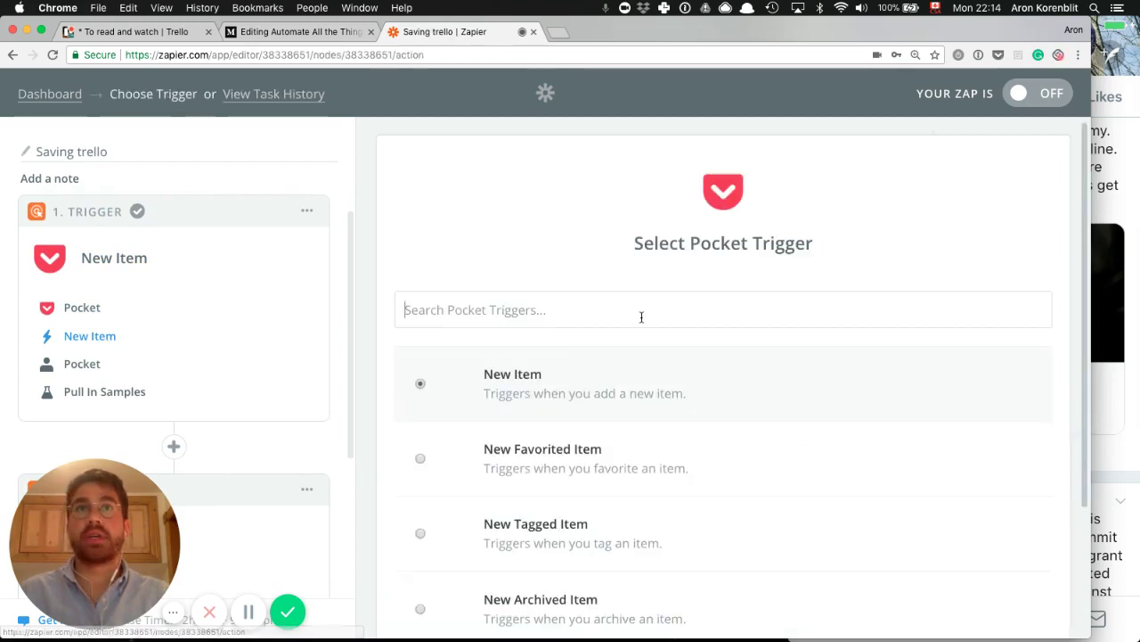
Step: Re-test the Pocket trigger to fetch another recent item as the sample
left_click(306, 401)
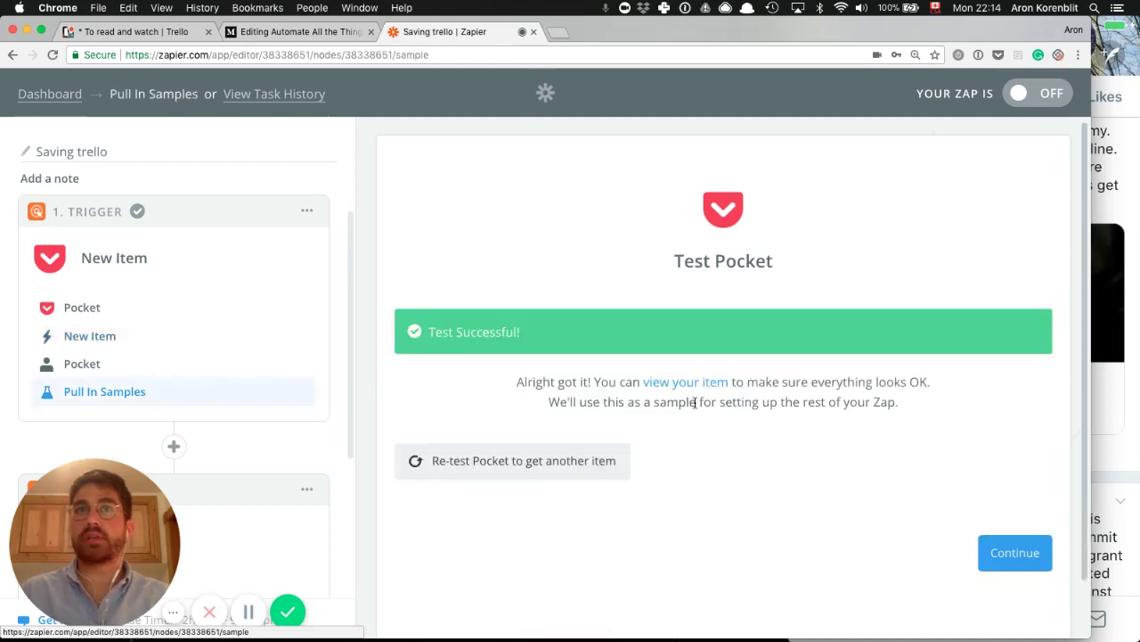
left_click(565, 474)
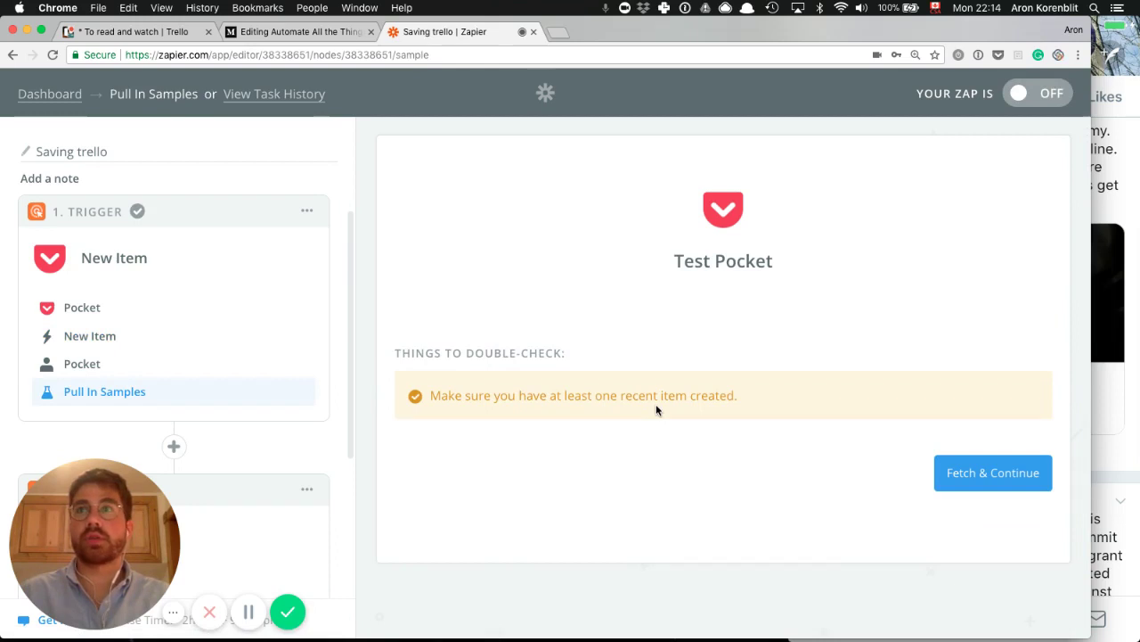
left_click(1021, 474)
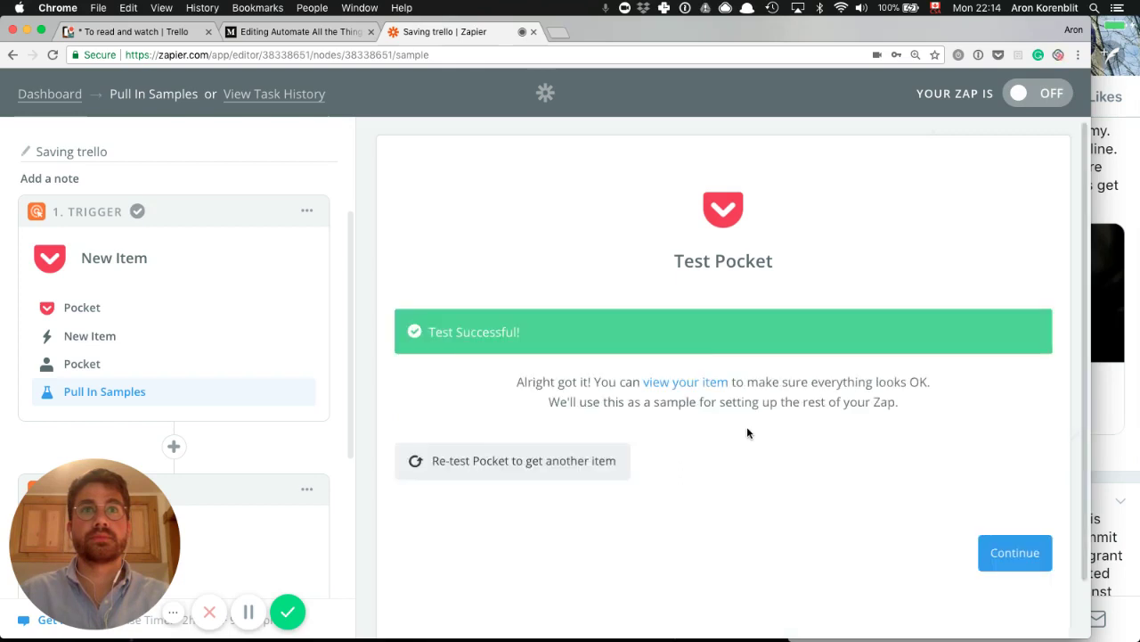
Step: Review the field data of the fetched Pocket sample item
left_click(702, 383)
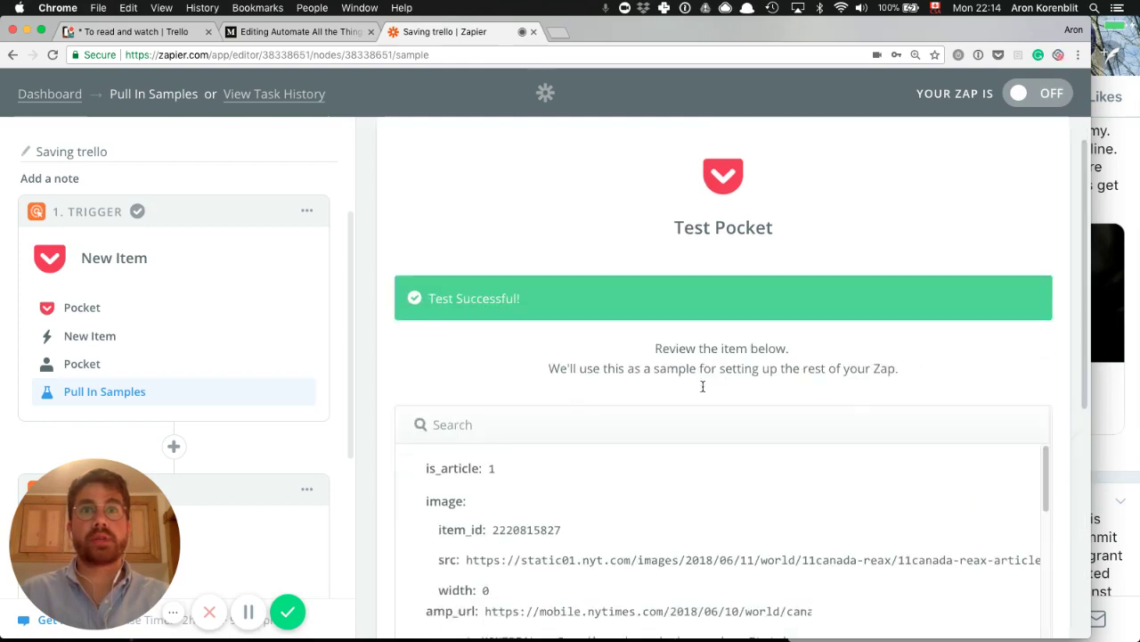
scroll(678, 401, "down", 3)
scroll(641, 452, "down", 2)
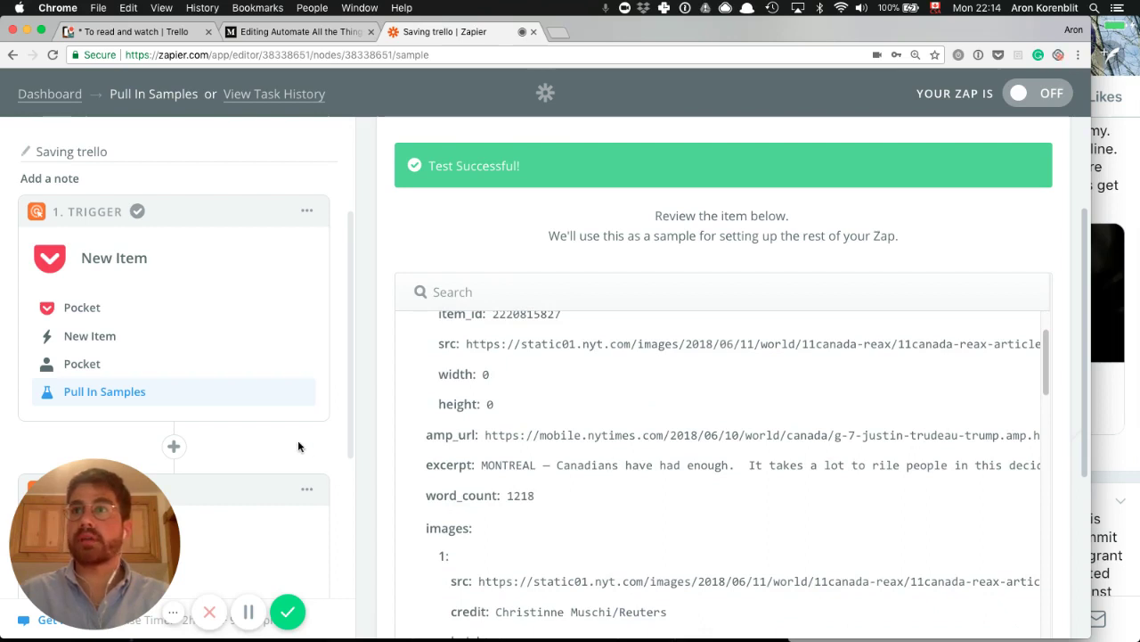
Step: Review the action step's app choice, Trello, and its Create Card option among the available Trello actions
scroll(299, 445, "down", 4)
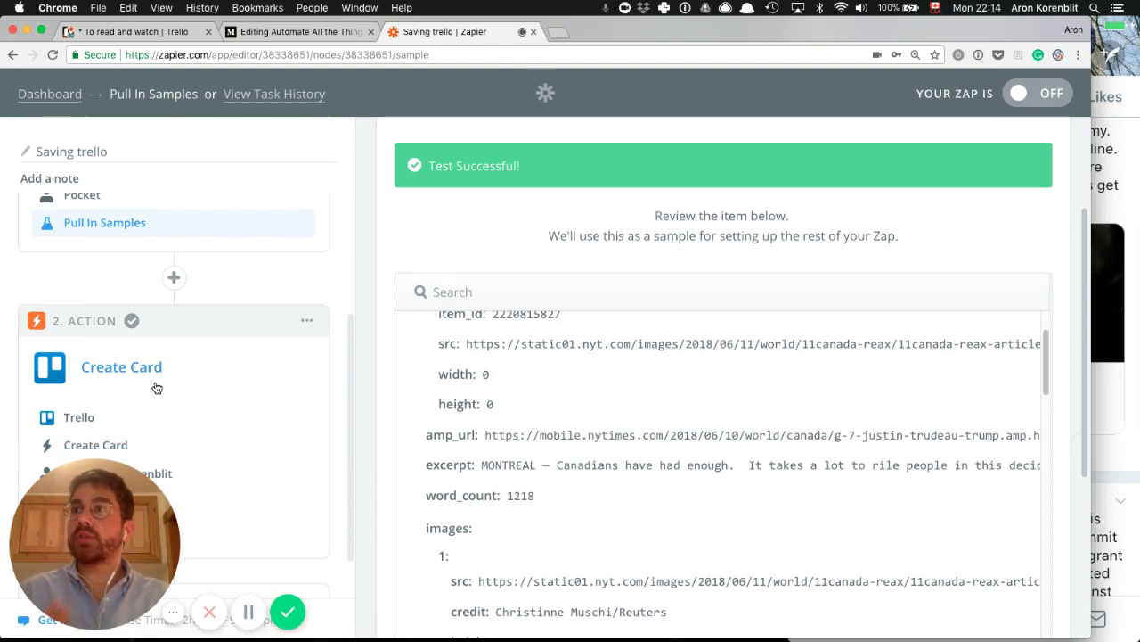
left_click(100, 425)
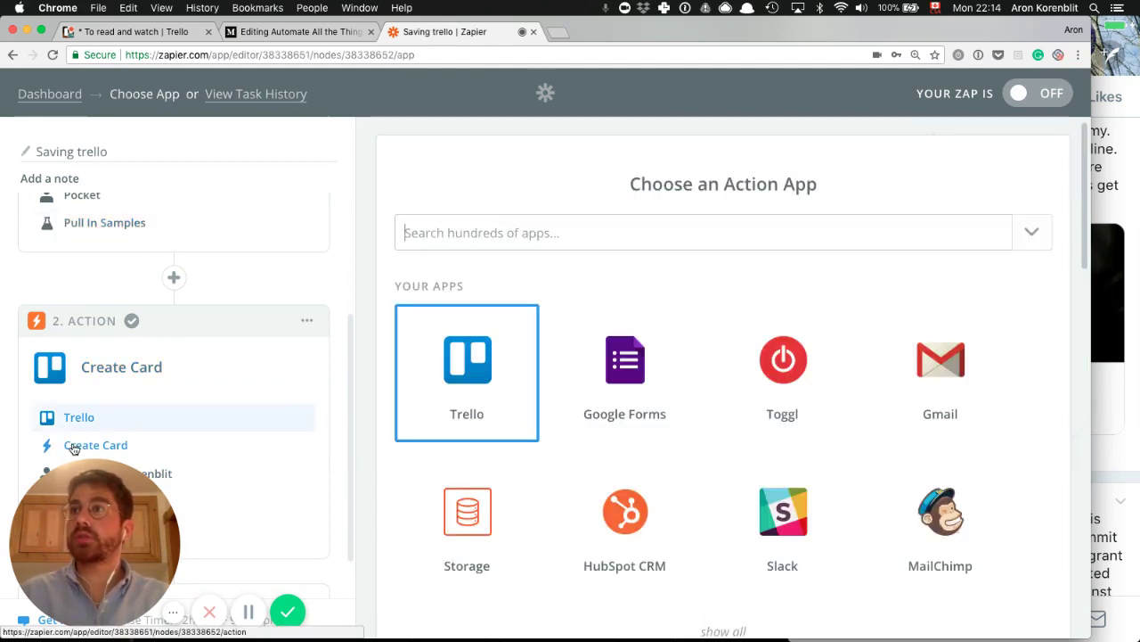
left_click(74, 449)
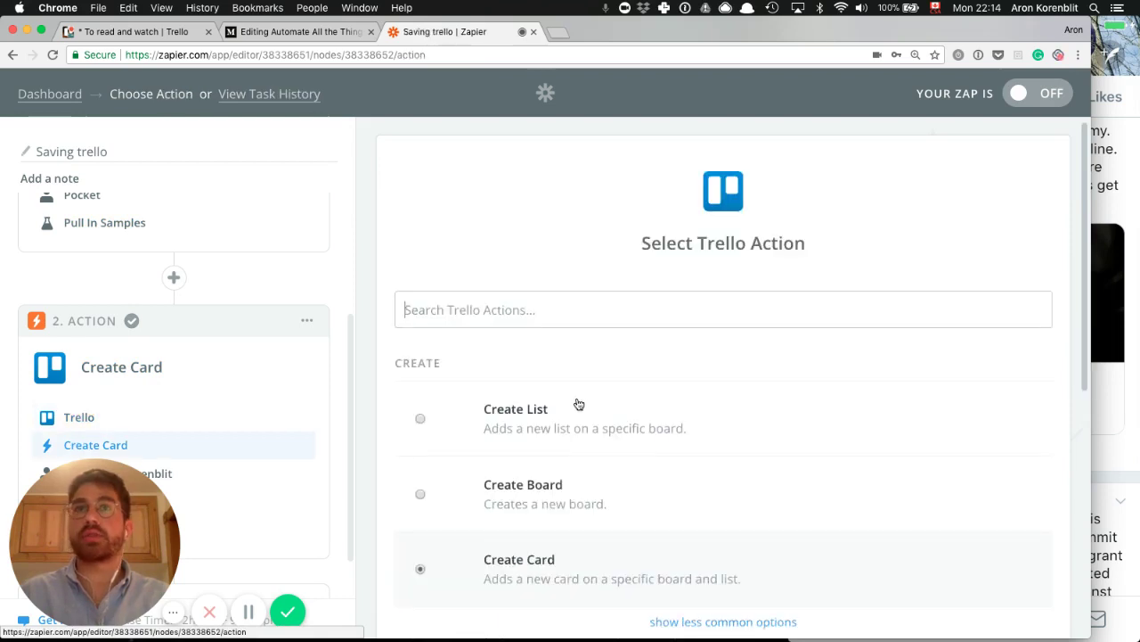
scroll(579, 401, "down", 2)
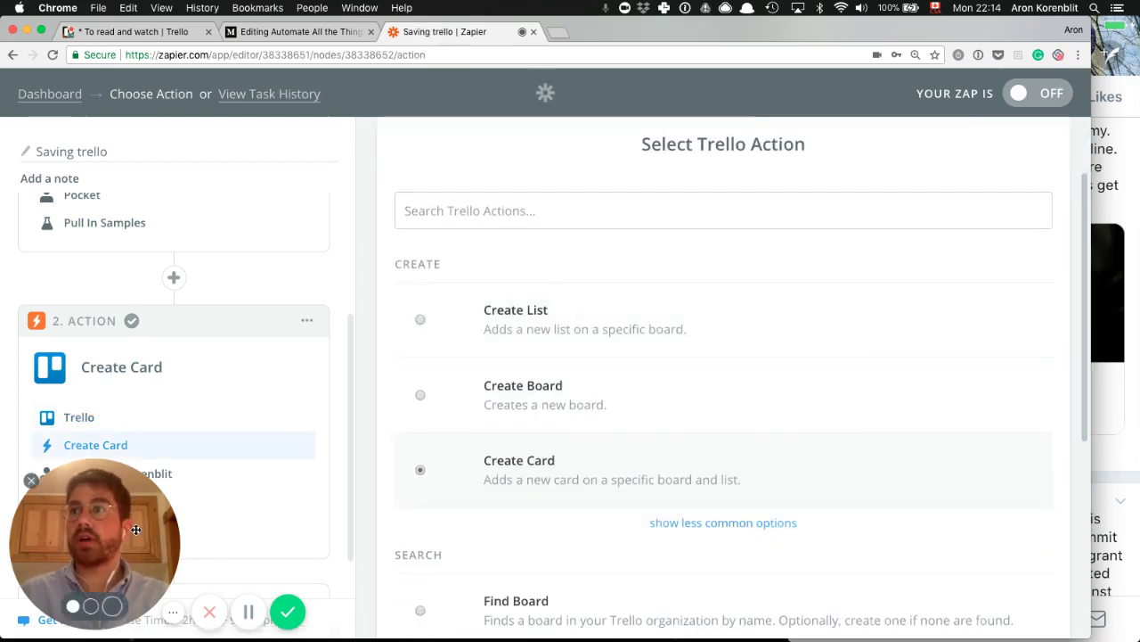
Step: Open the Create Card template and review its Board and List fields
left_click_drag(93, 543, 250, 543)
left_click(95, 501)
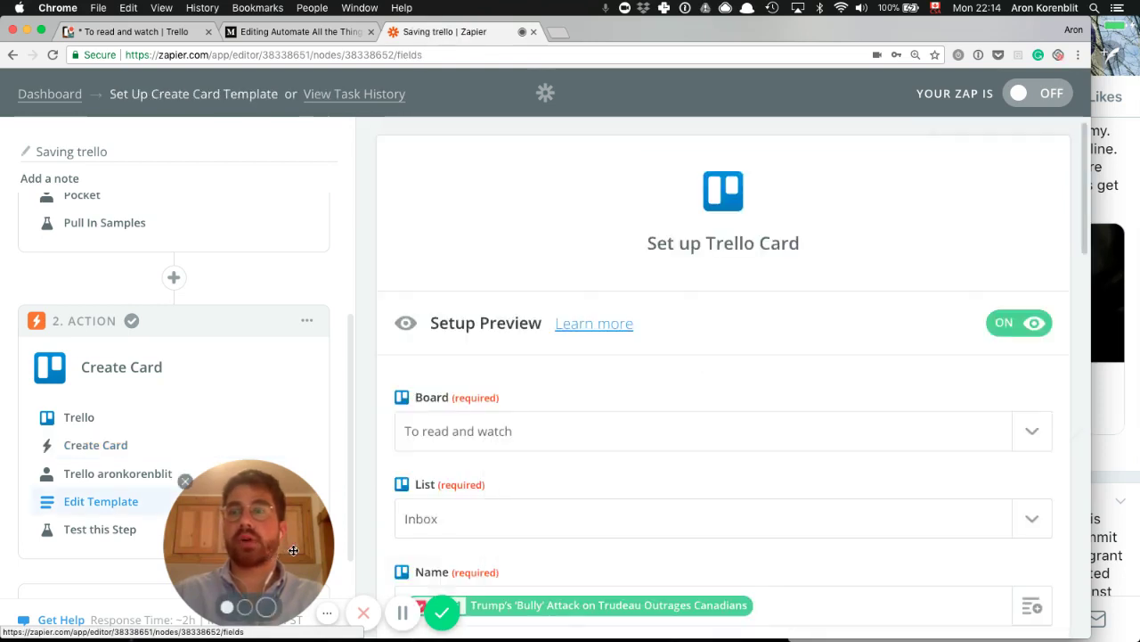
left_click_drag(294, 549, 200, 548)
scroll(587, 482, "down", 2)
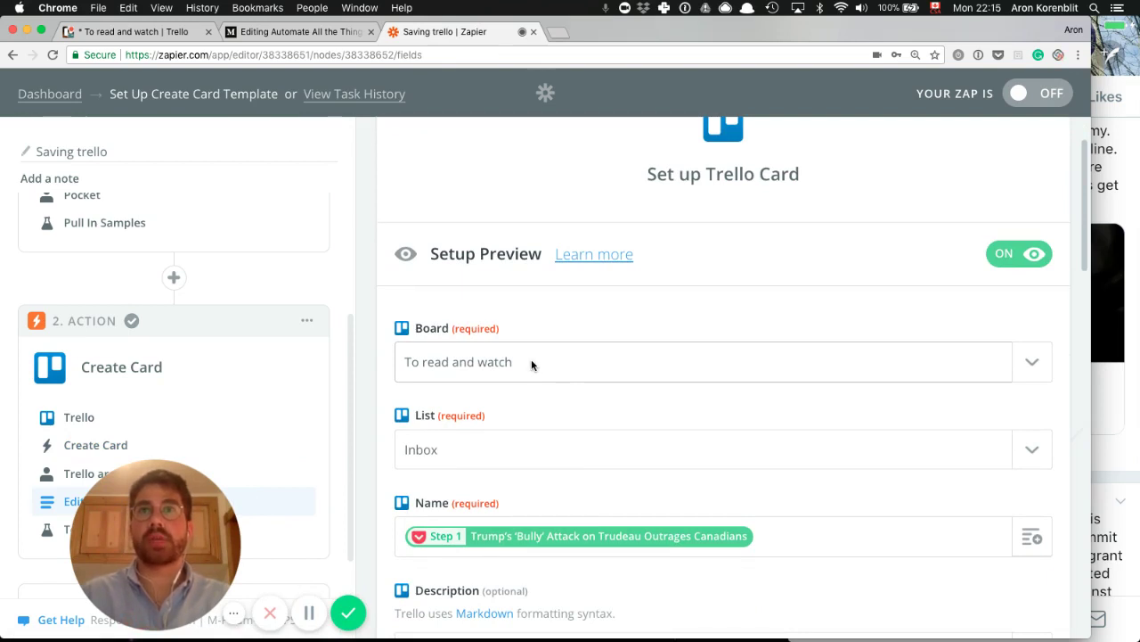
scroll(516, 419, "down", 1)
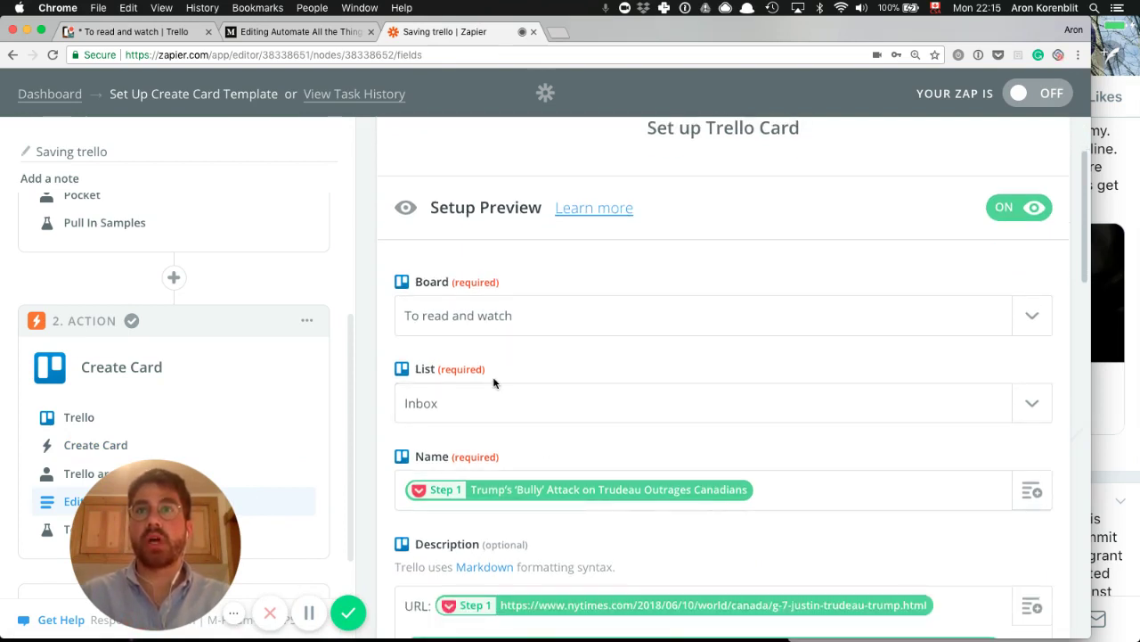
left_click(484, 395)
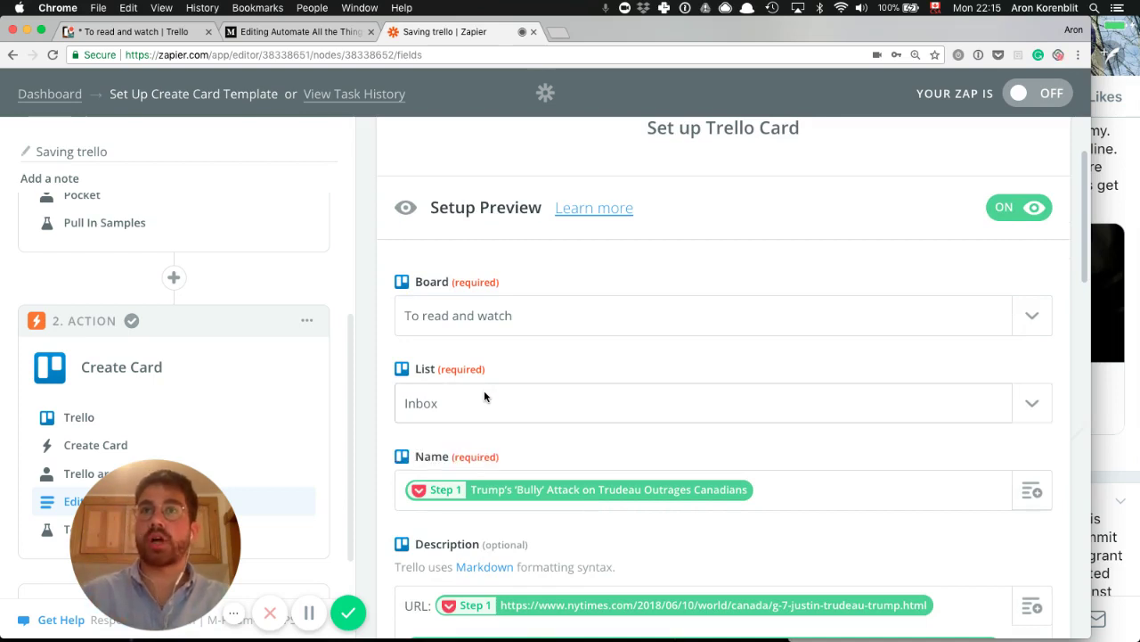
Step: View the Pocket fields that can be inserted into the card's Name, and close the list without choosing one
scroll(484, 396, "down", 2)
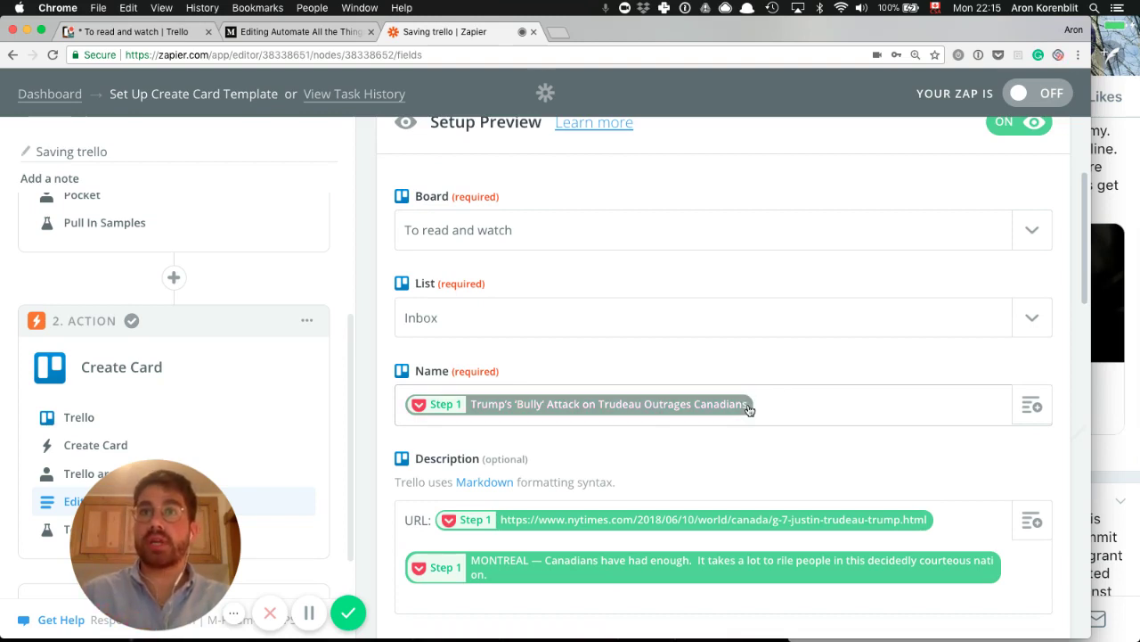
scroll(989, 373, "down", 1)
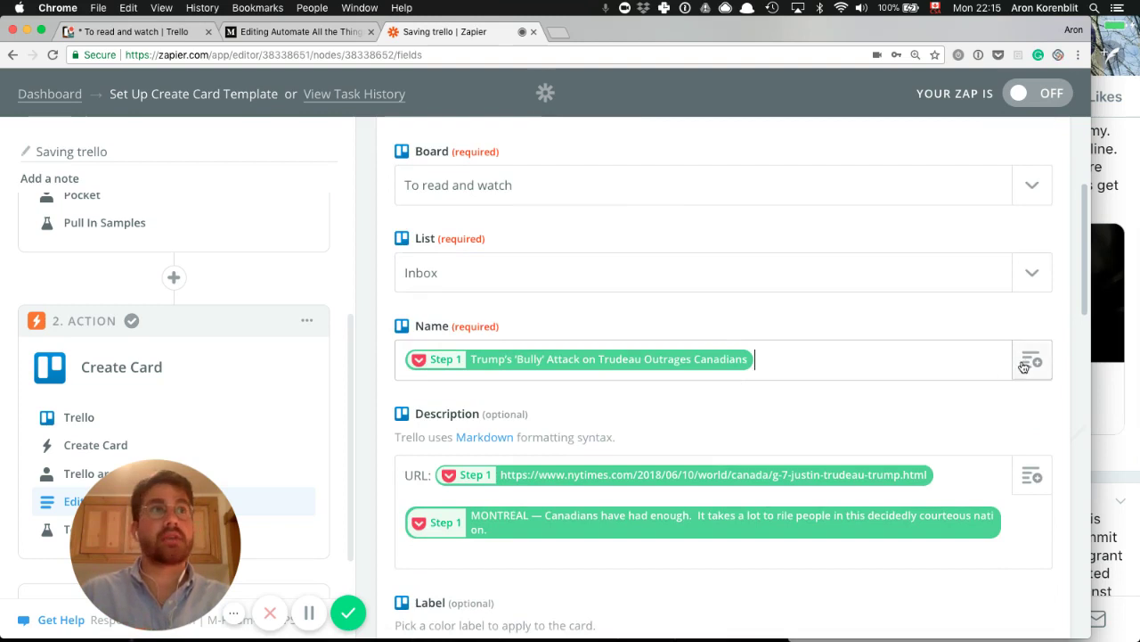
left_click(1025, 367)
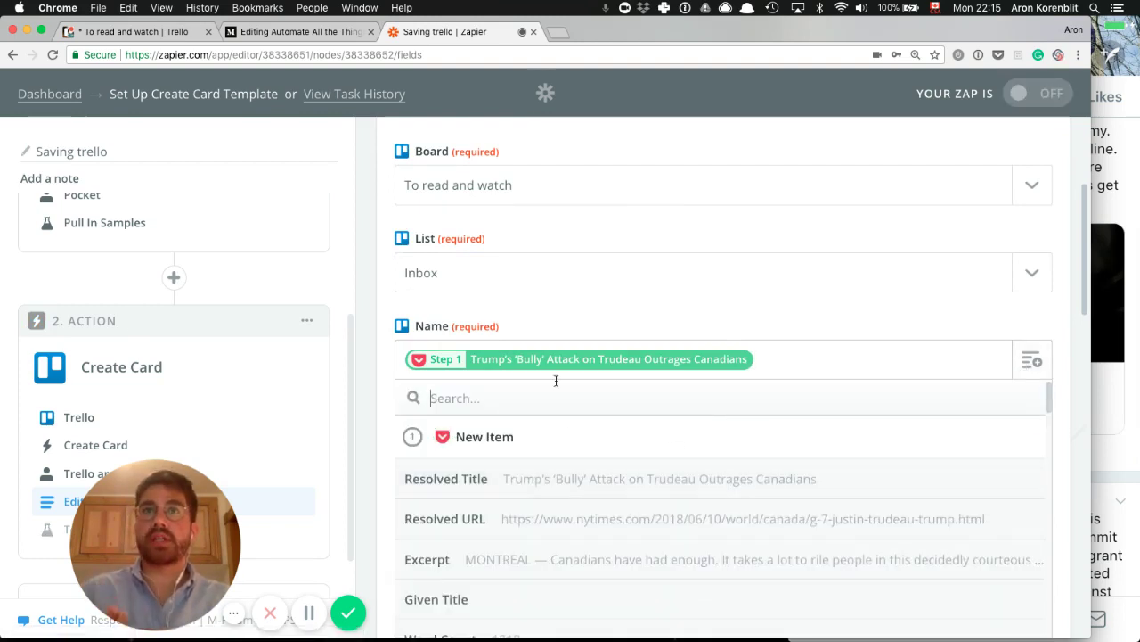
left_click(817, 362)
Step: Search the Pocket fields insertable into the card's Description for "url" and look through the matches
scroll(819, 363, "down", 2)
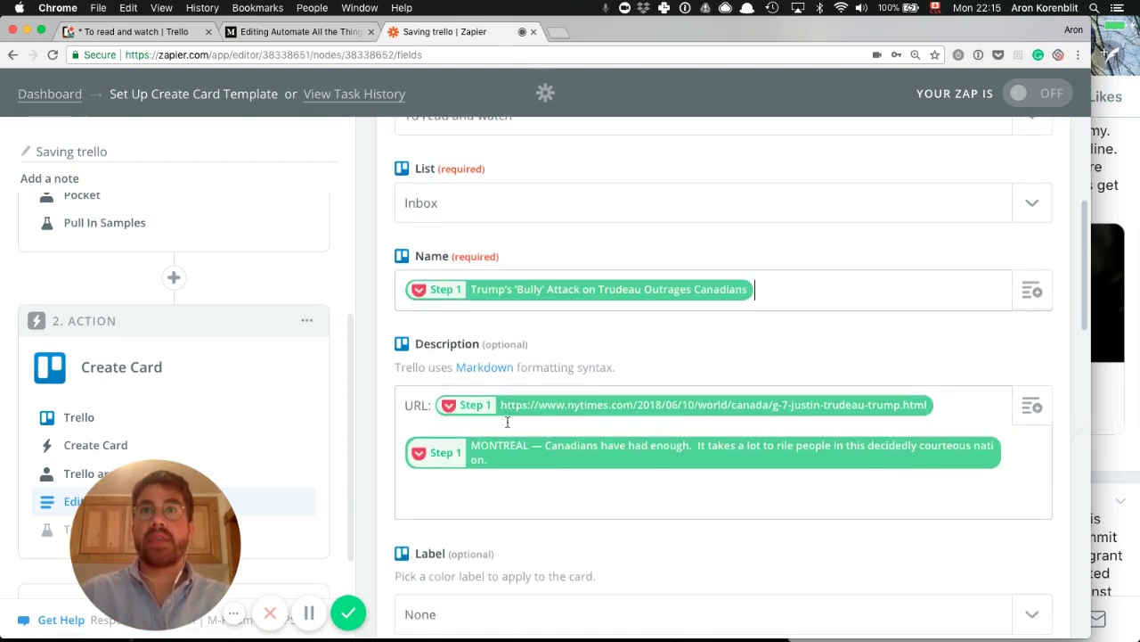
left_click(599, 417)
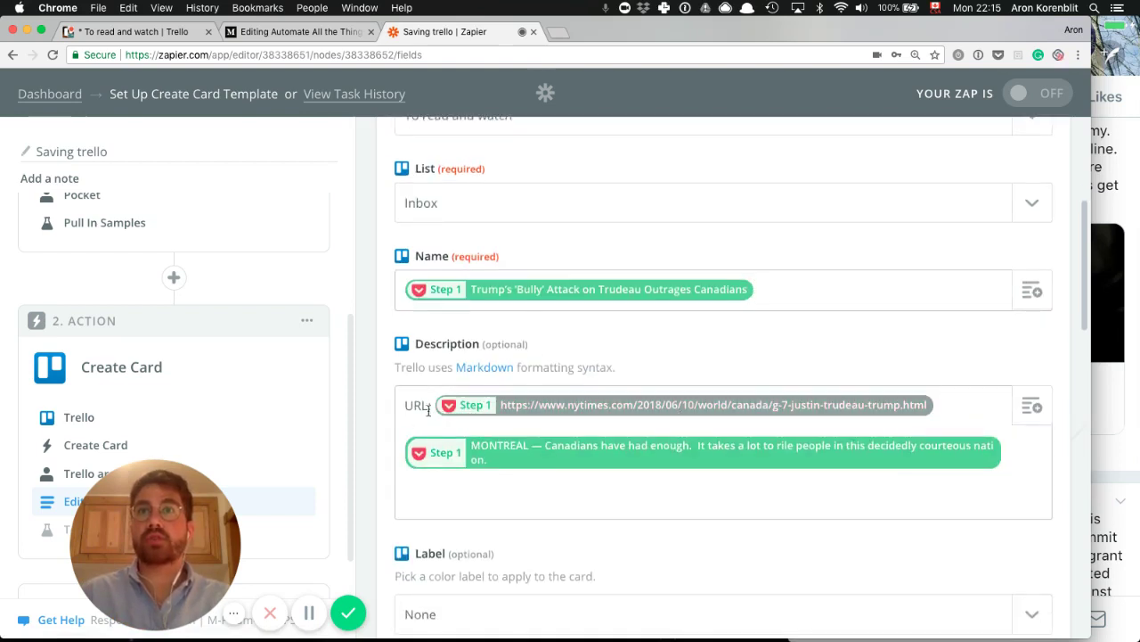
left_click(1032, 408)
type("url")
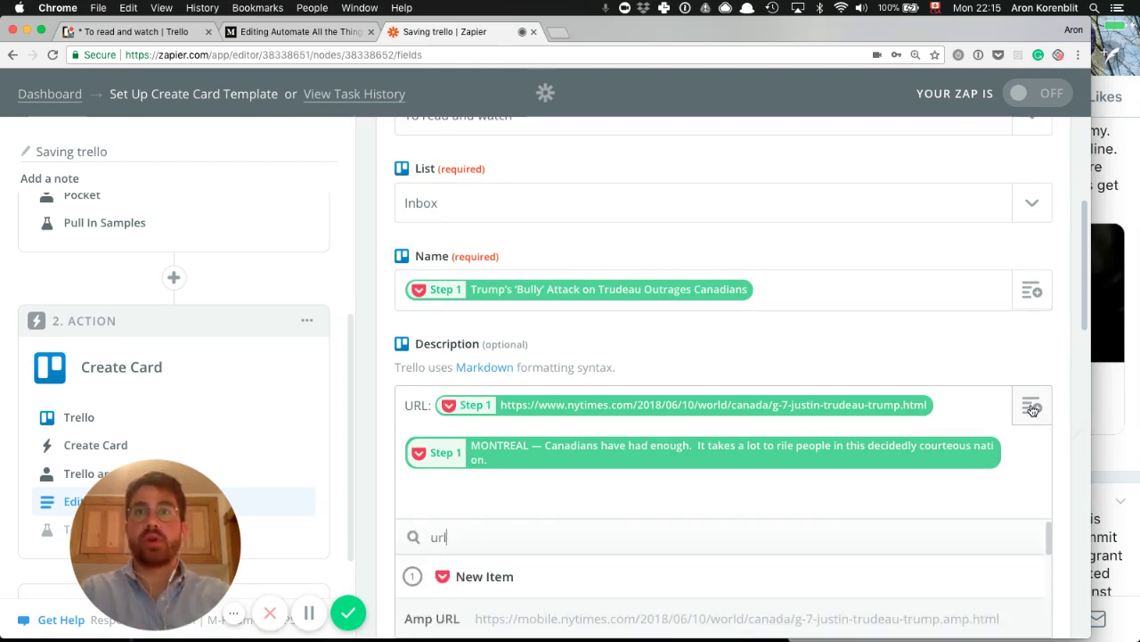
scroll(929, 447, "up", 2)
scroll(929, 448, "down", 3)
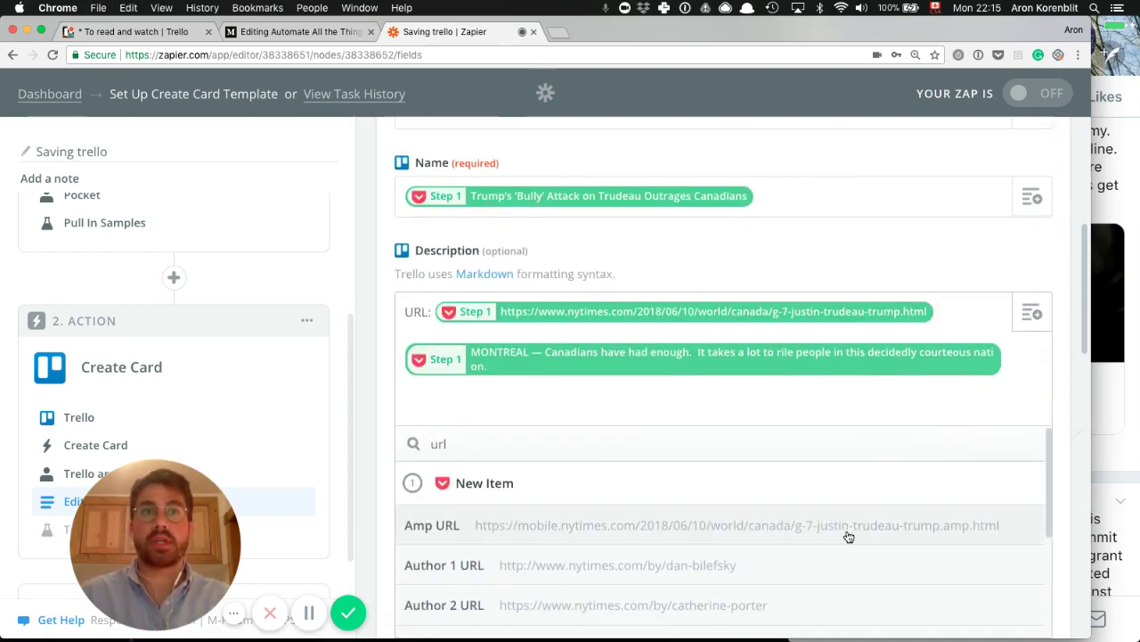
Step: Close the field list and add an empty line below the excerpt in the card's Description
left_click(759, 382)
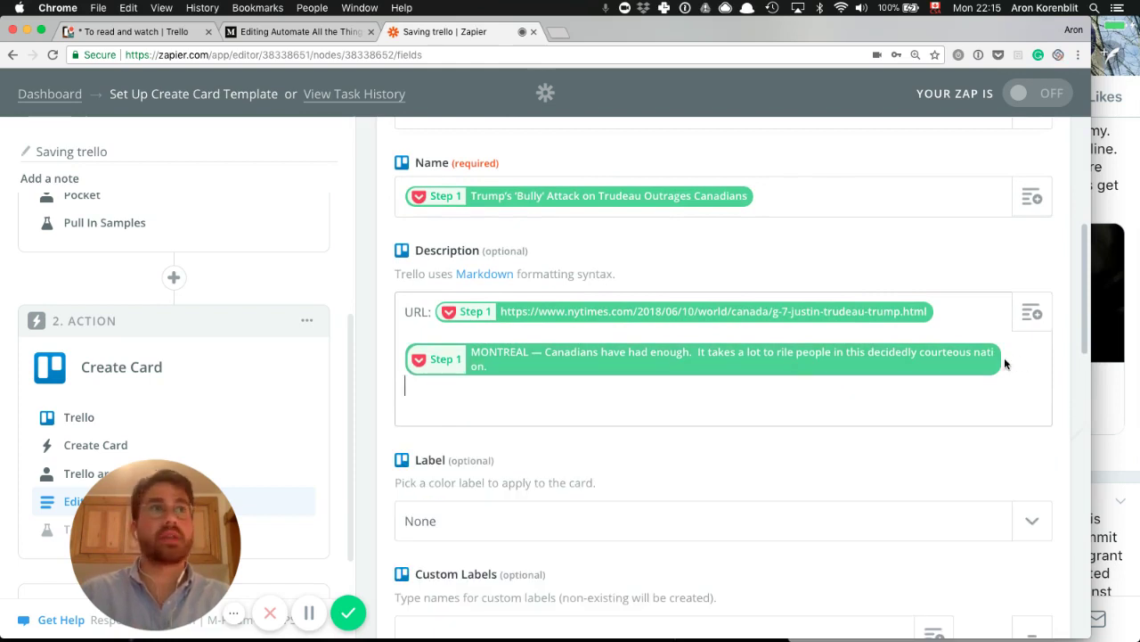
key("Return")
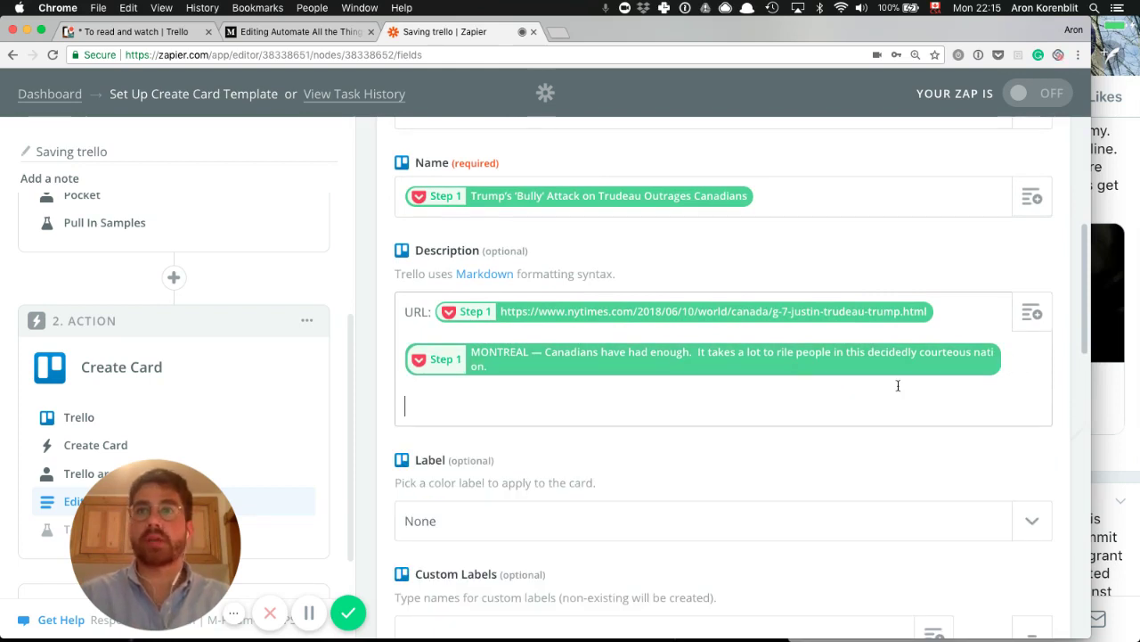
scroll(898, 385, "down", 5)
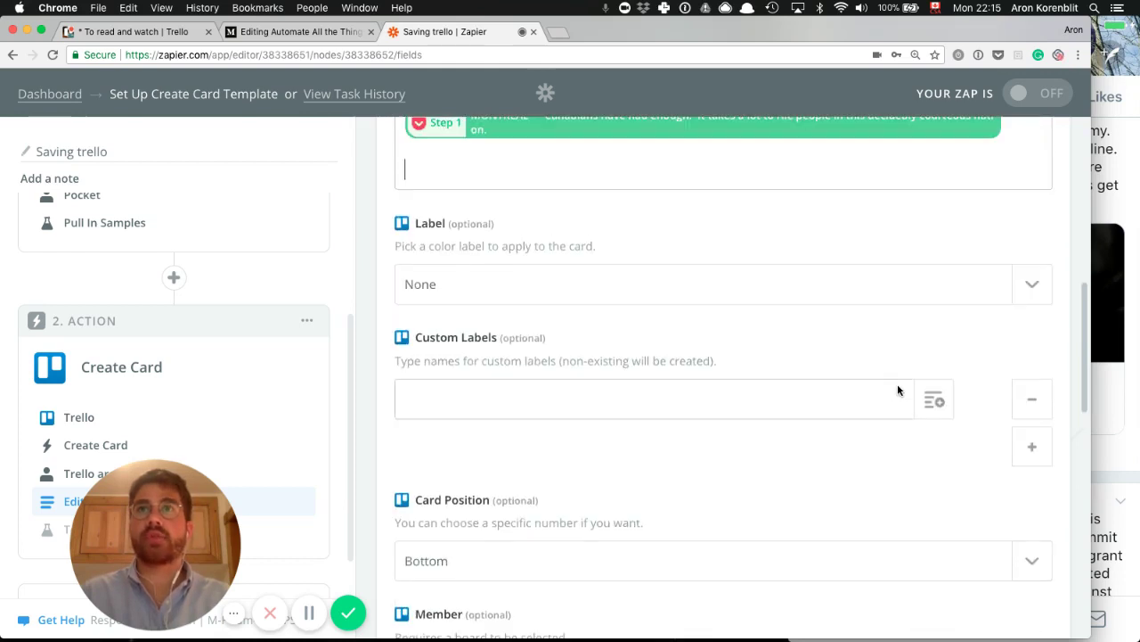
Step: Leave the remaining optional Create Card fields as they are and continue to the step's test
scroll(898, 389, "down", 10)
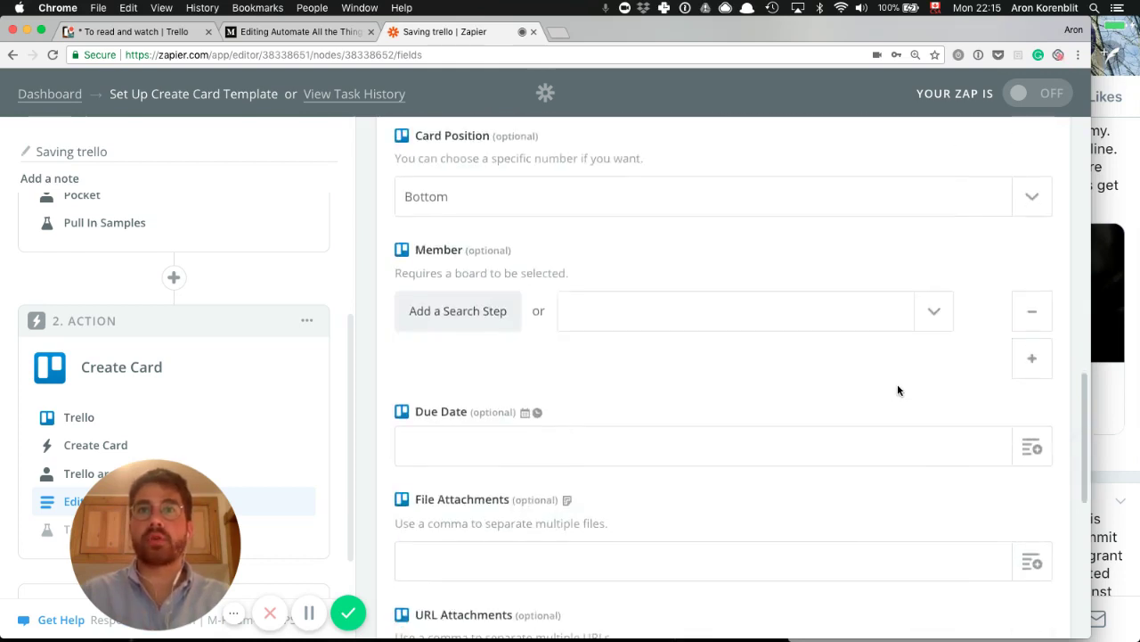
scroll(897, 389, "down", 4)
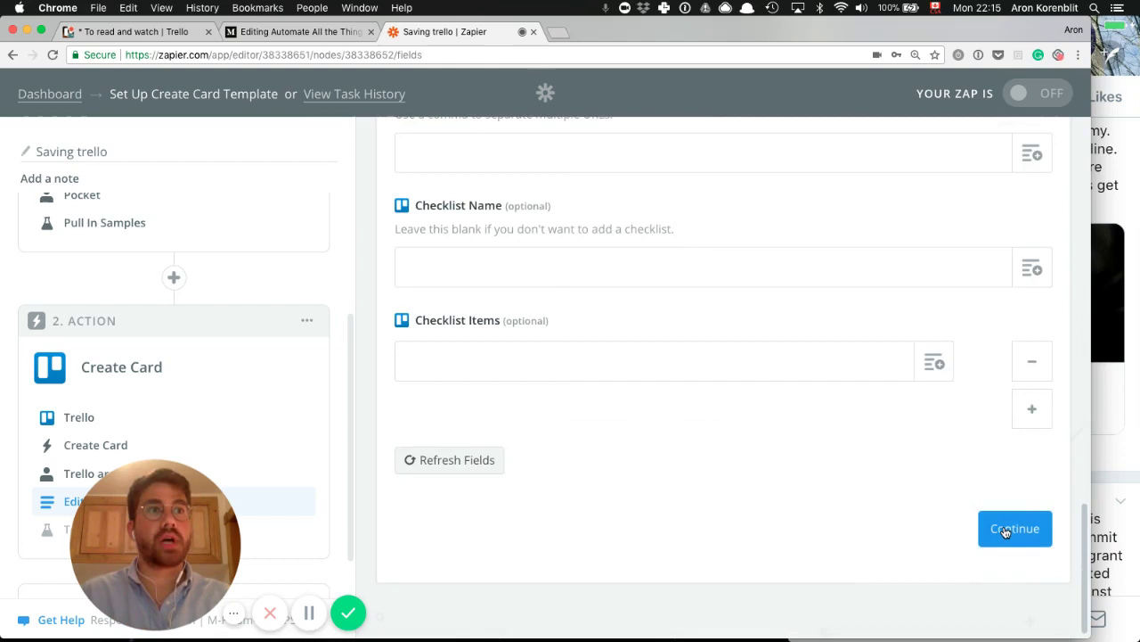
left_click(1005, 531)
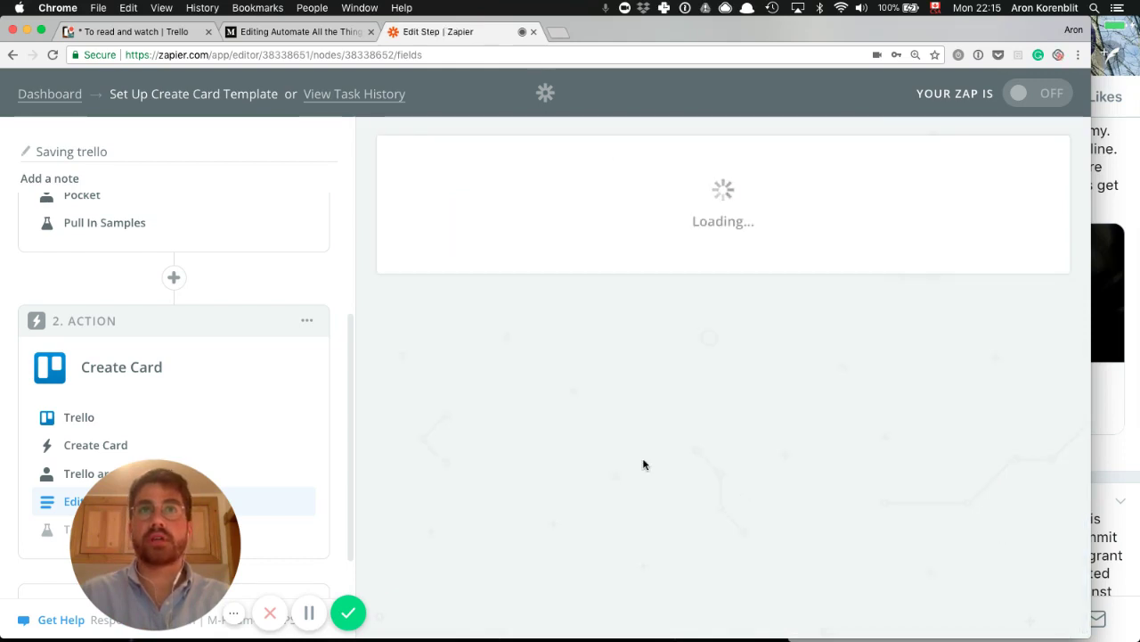
Step: Re-test the Create Card step by sending a new test card to Trello, and finish the Zap's setup
scroll(641, 463, "down", 10)
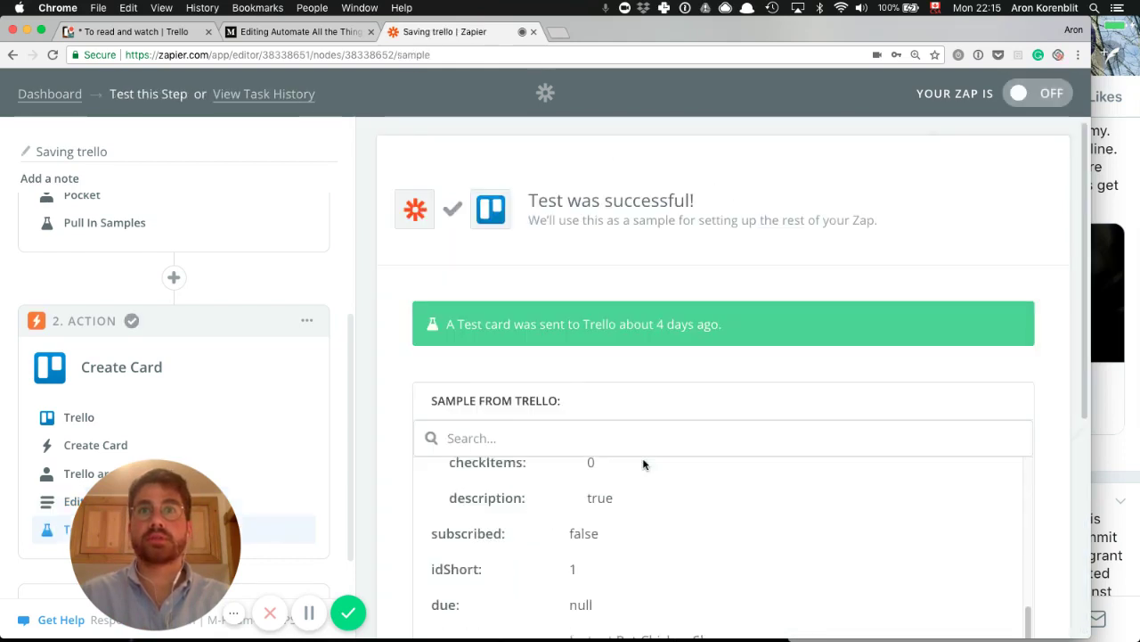
scroll(392, 390, "down", 2)
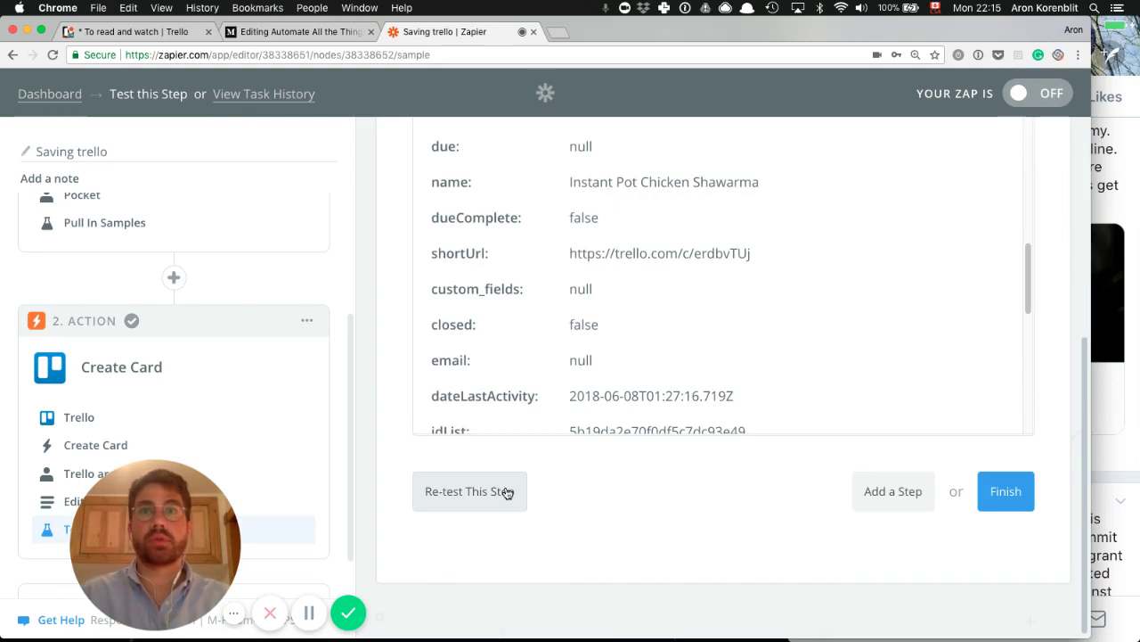
left_click(506, 493)
scroll(744, 472, "down", 3)
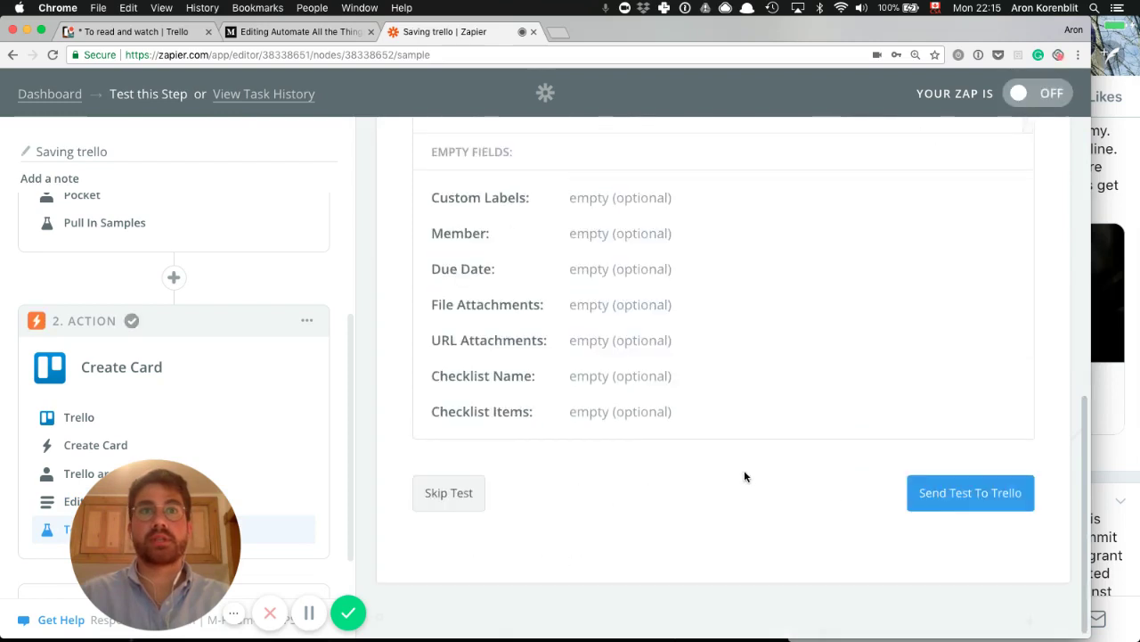
left_click(999, 497)
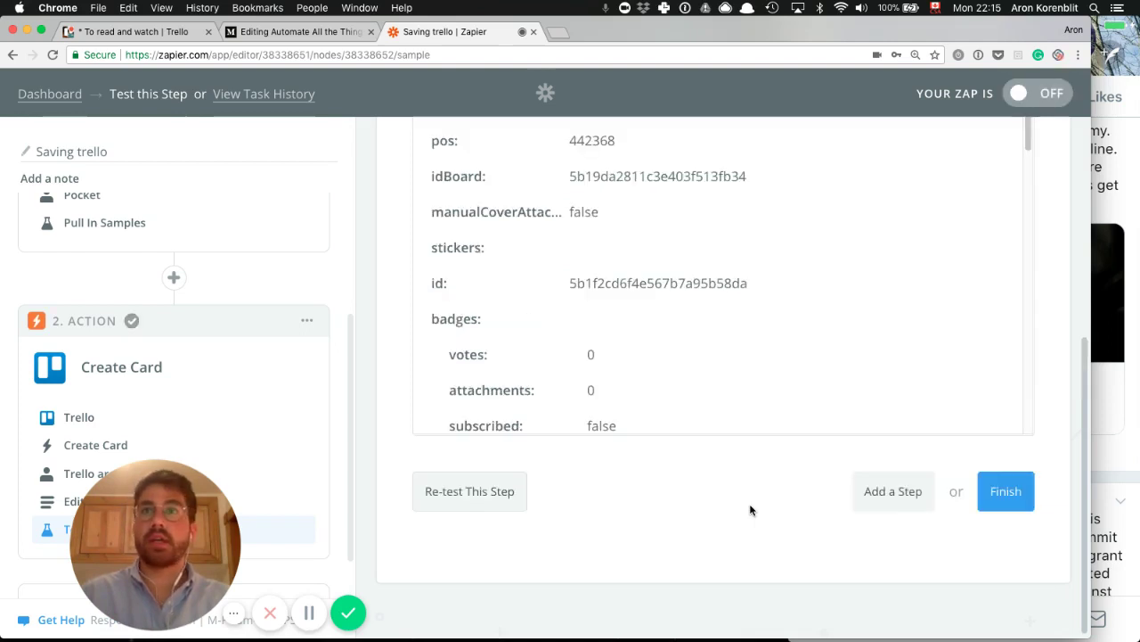
left_click(1007, 491)
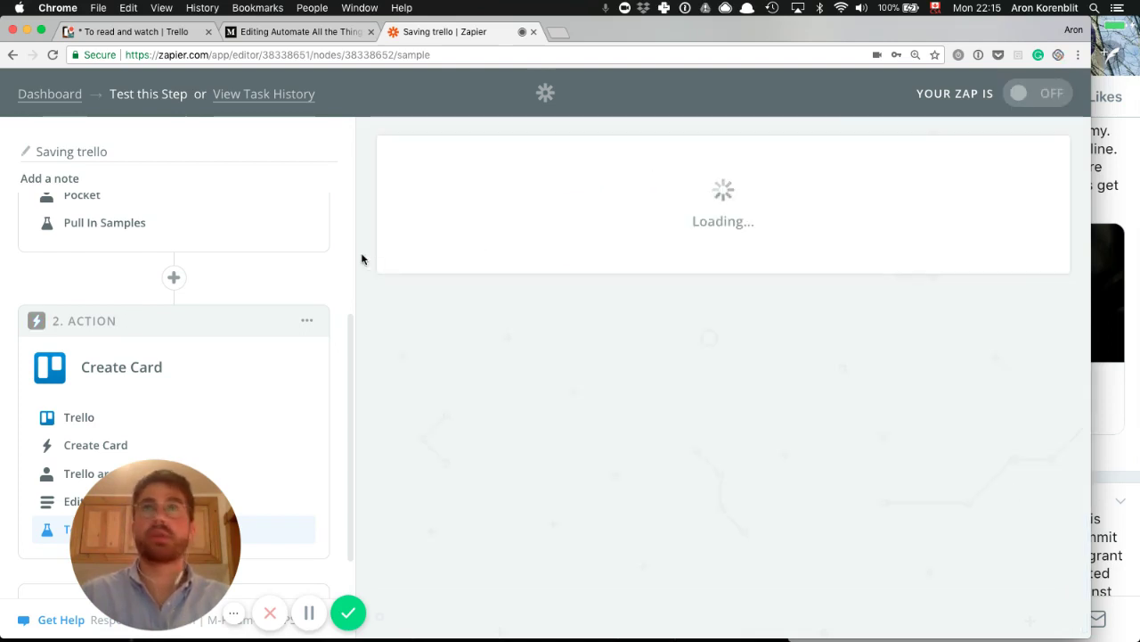
Step: Switch to the Trello board, check the description of the Inbox card "Trump's 'Bully' Attack on Trudeau Outrages Canadians", and close the card
left_click(99, 33)
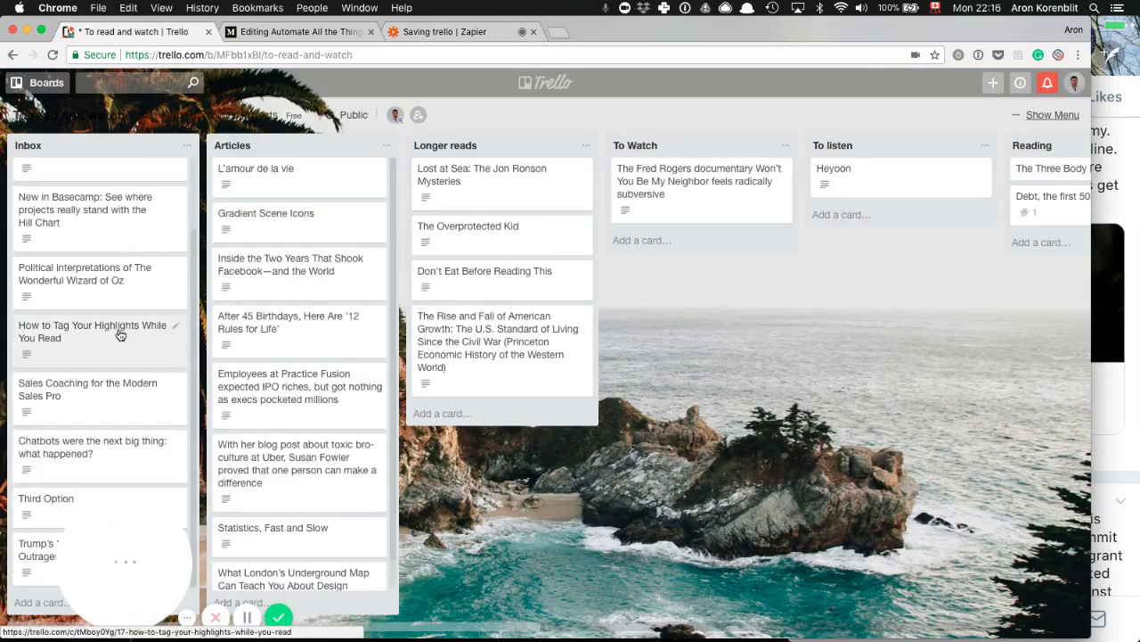
left_click(40, 565)
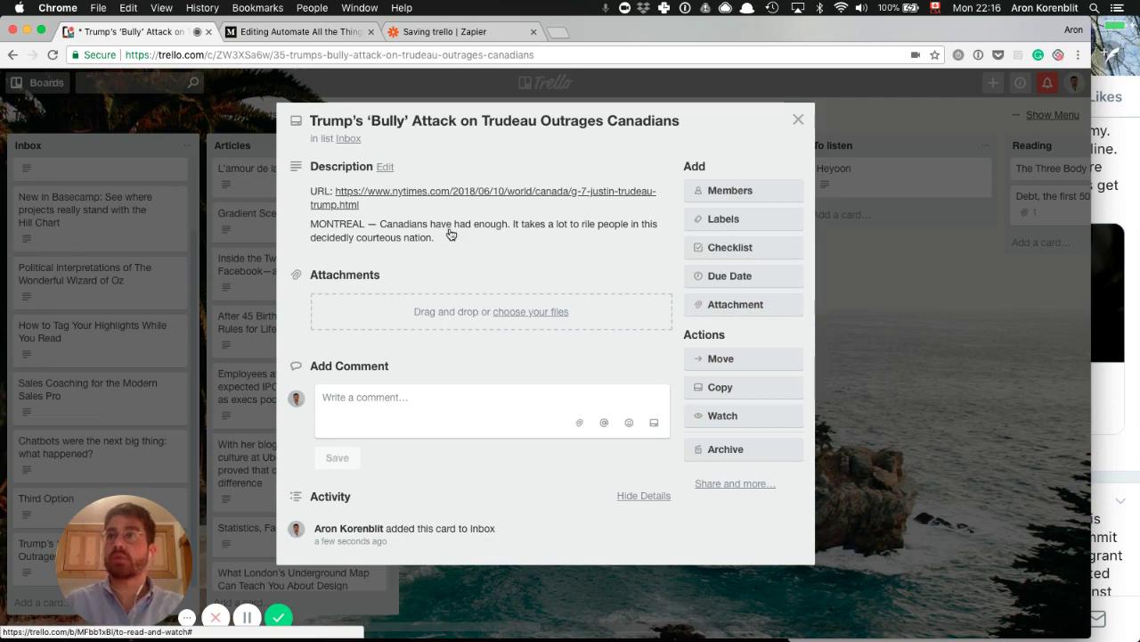
left_click(940, 388)
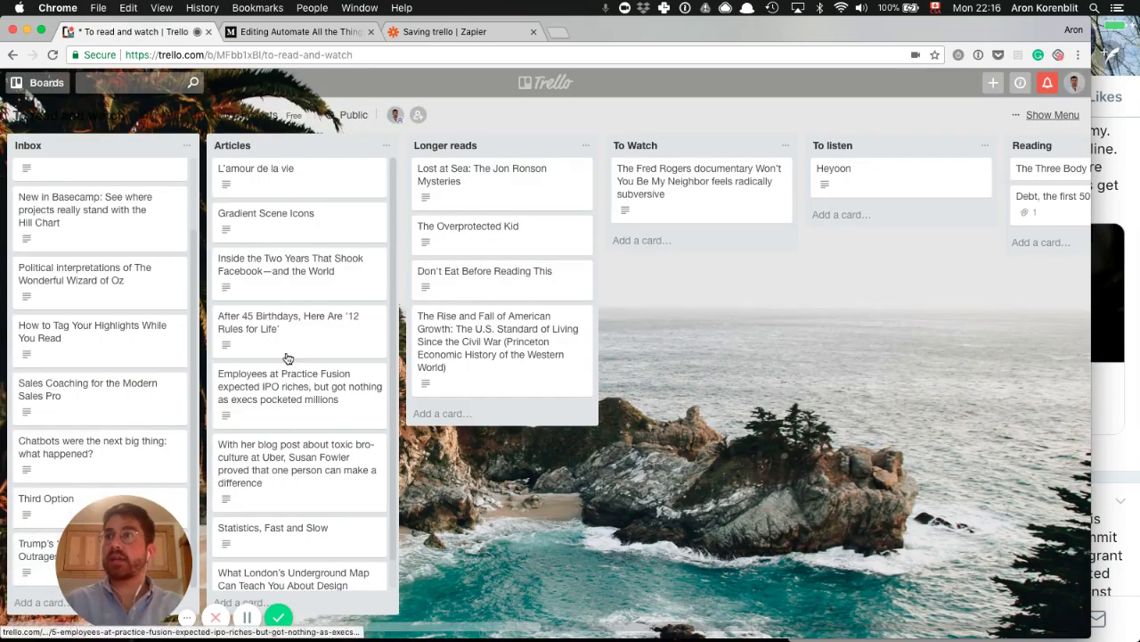